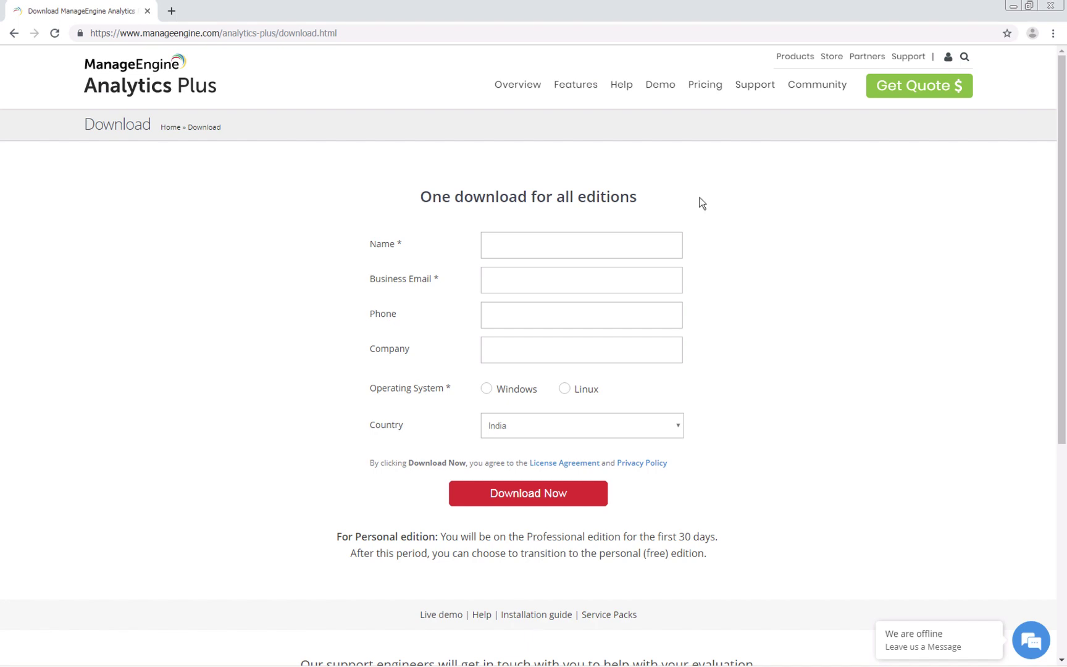
Enter the requester's name and business e-mail, choose Windows, and submit the form to download the installer.
left_click(621, 245)
type("Daniel")
key("Tab")
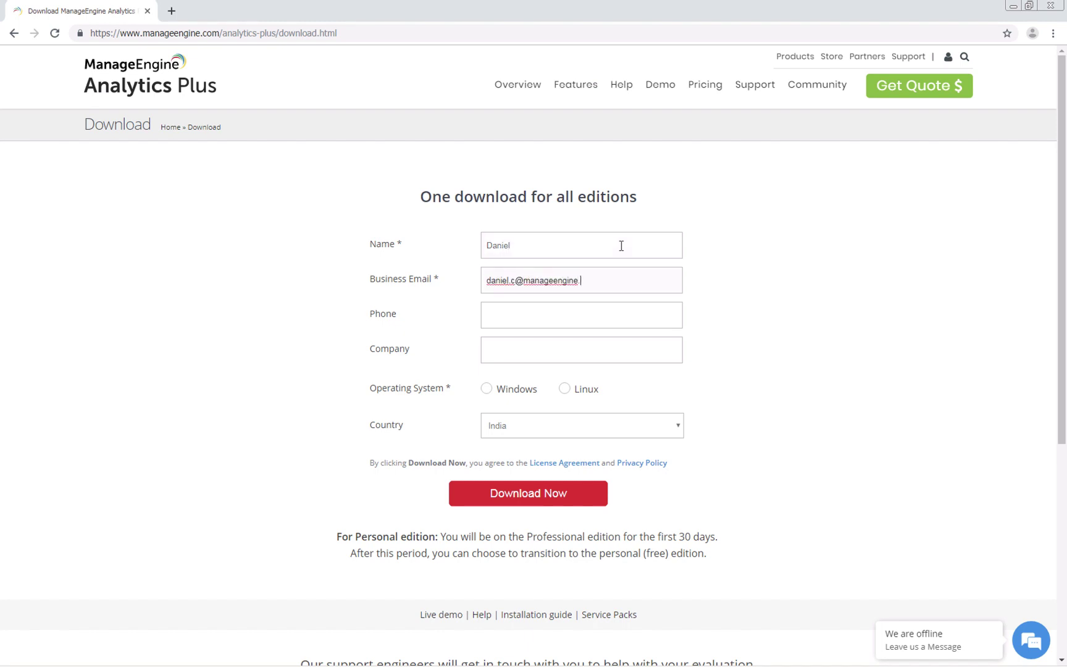
left_click(488, 391)
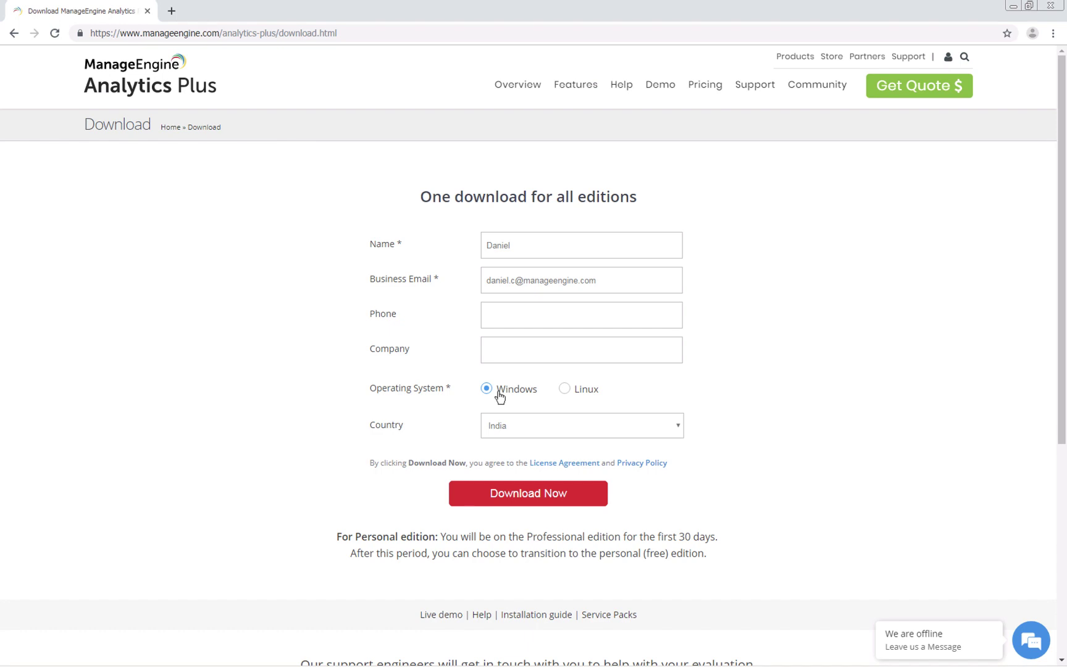
left_click(503, 484)
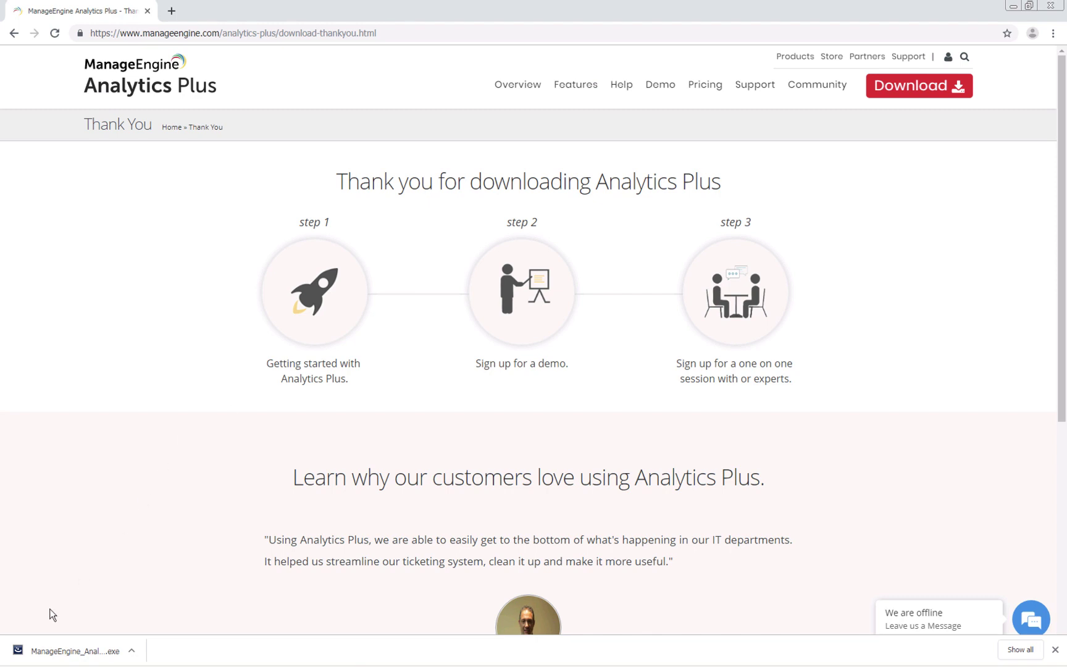
Run the downloaded ManageEngine Analytics Plus .exe from Chrome's download bar.
left_click(37, 653)
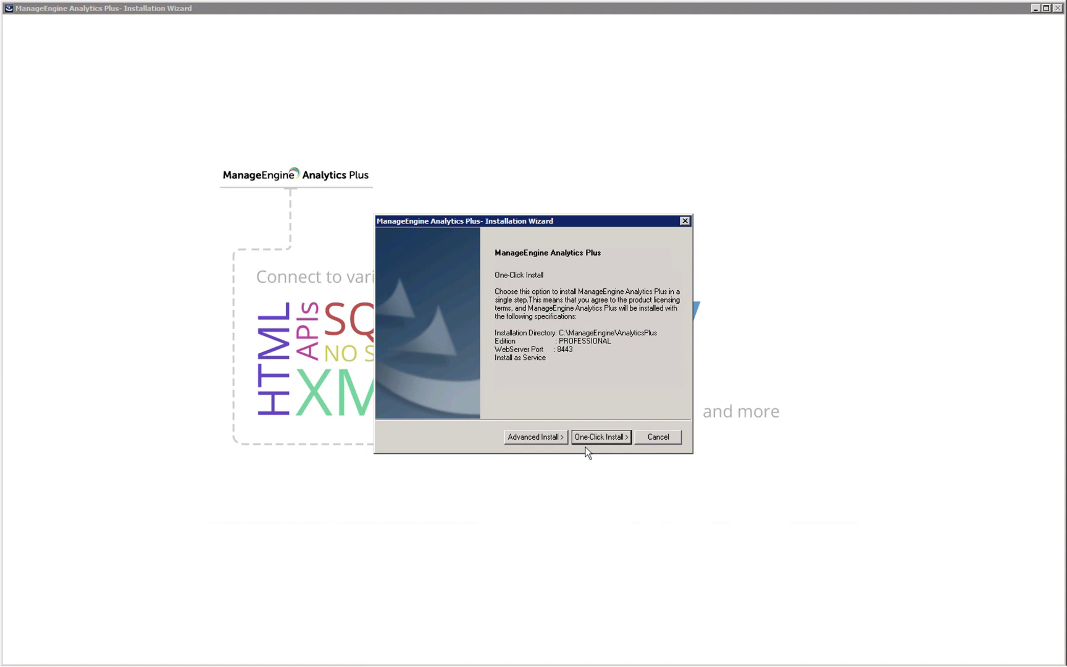
Choose Advanced Install and accept the license agreement.
left_click(544, 440)
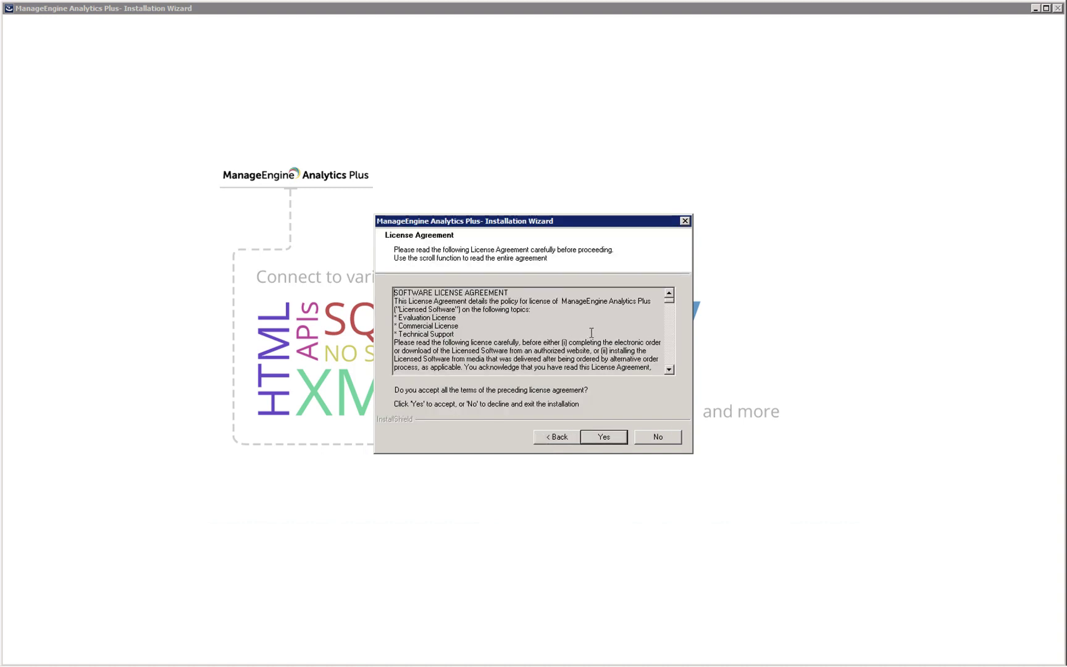
scroll(591, 332, "down", 3)
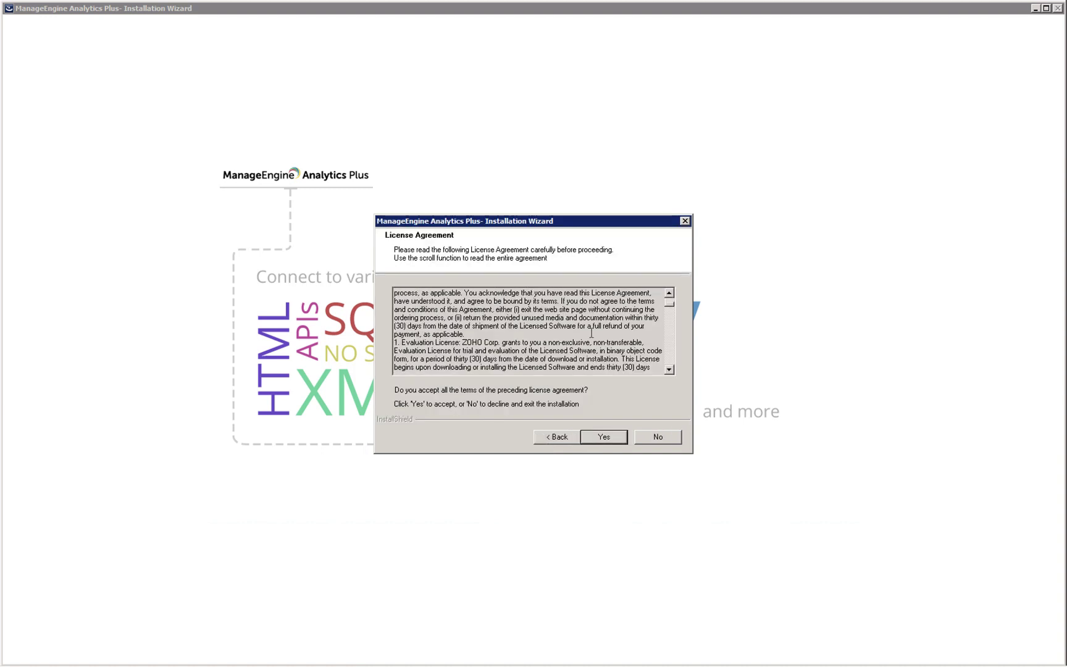
left_click(606, 439)
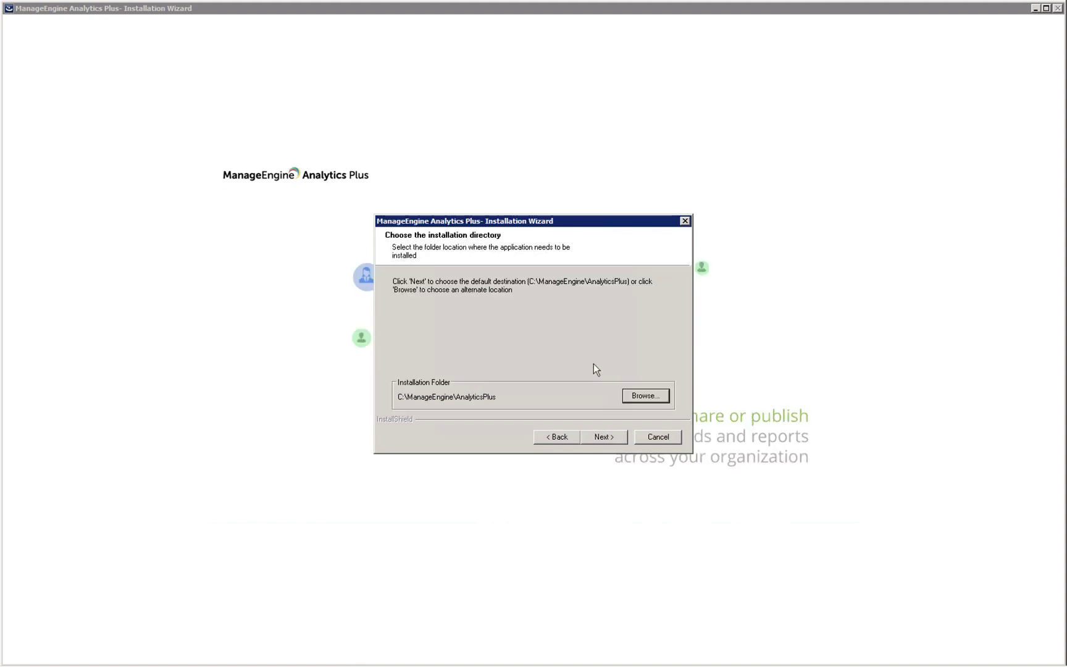
Keep C:\ManageEngine\AnalyticsPlus as the install folder and dismiss the antivirus exclusion notice.
left_click(642, 395)
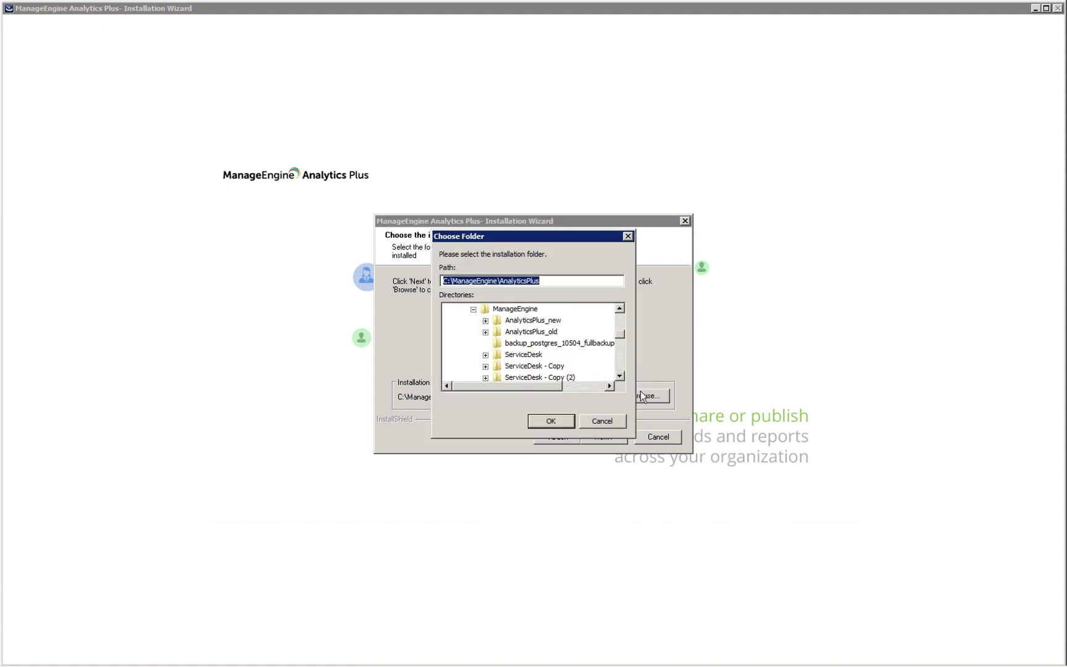
left_click(551, 420)
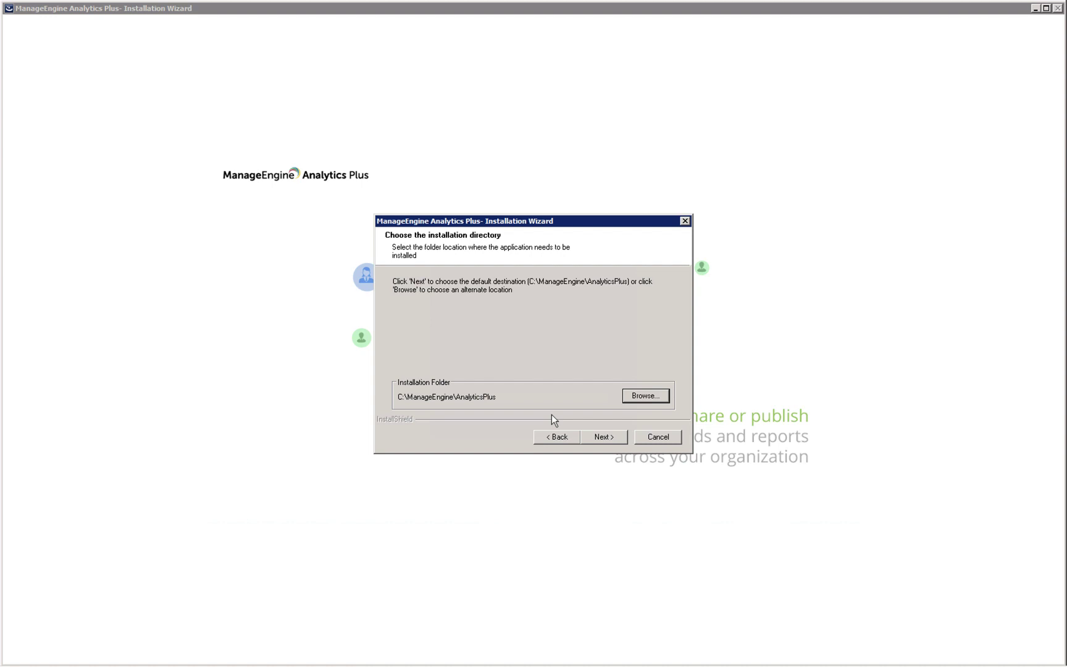
left_click(603, 436)
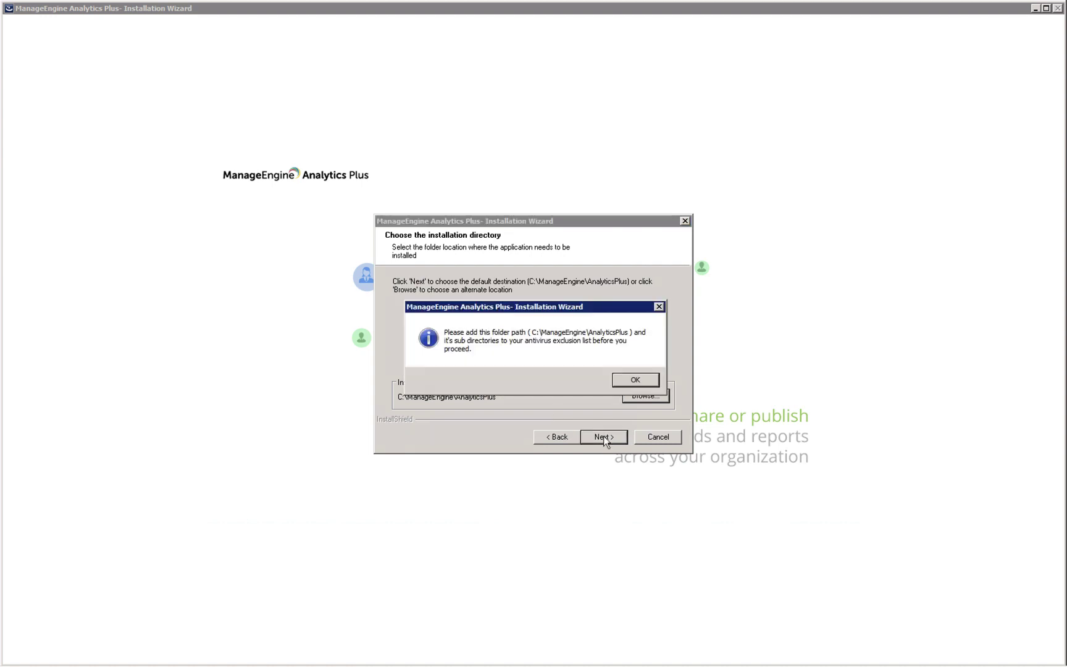
left_click(616, 382)
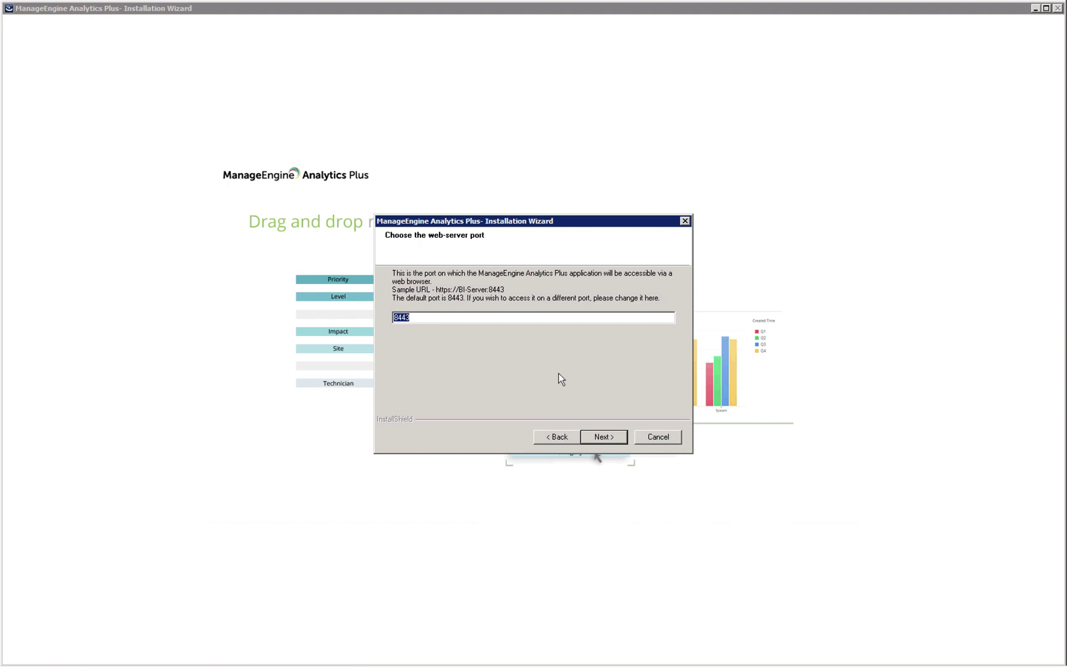
Keep web-server port 8443 and start the installation from the review page.
left_click(597, 437)
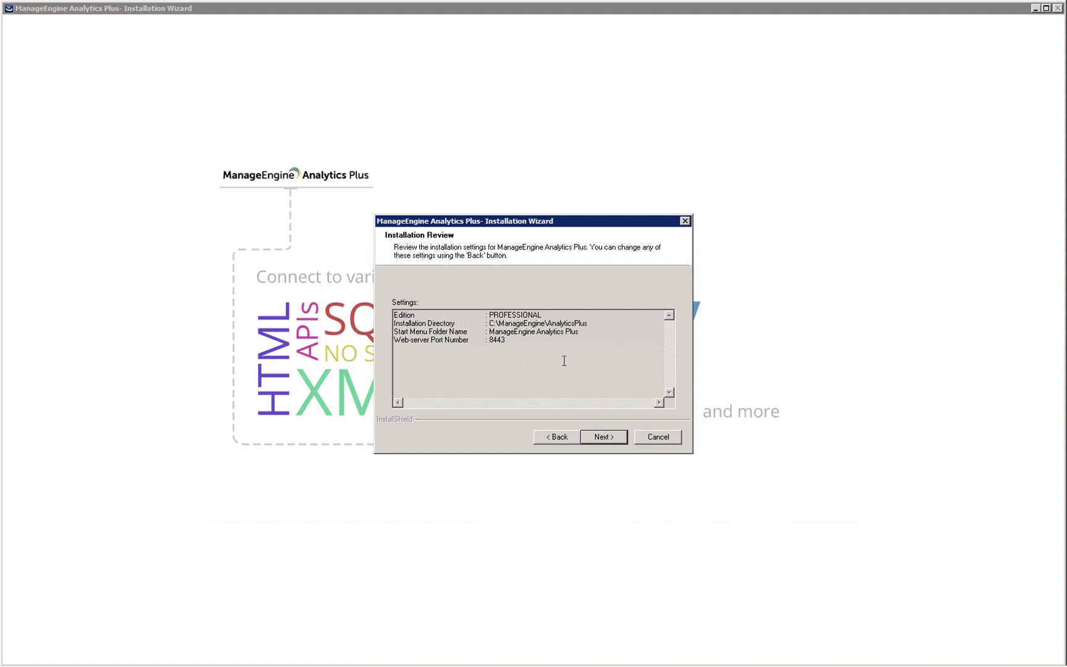
left_click(597, 436)
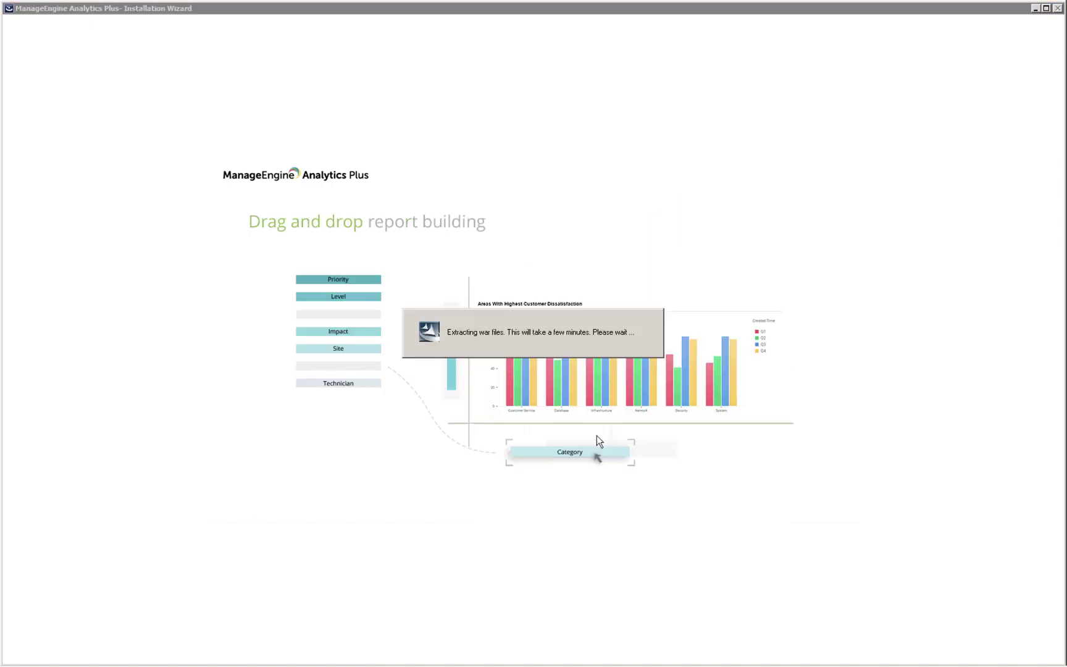
Finish the installation with View ReadMe unchecked and Start server left checked.
left_click(623, 375)
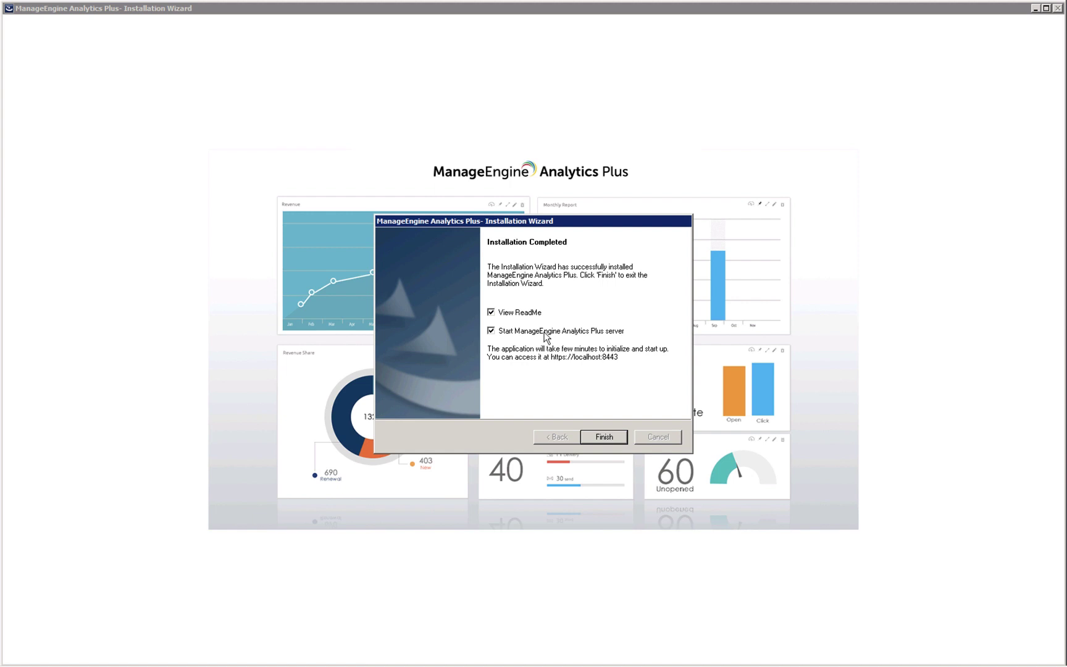
left_click(511, 312)
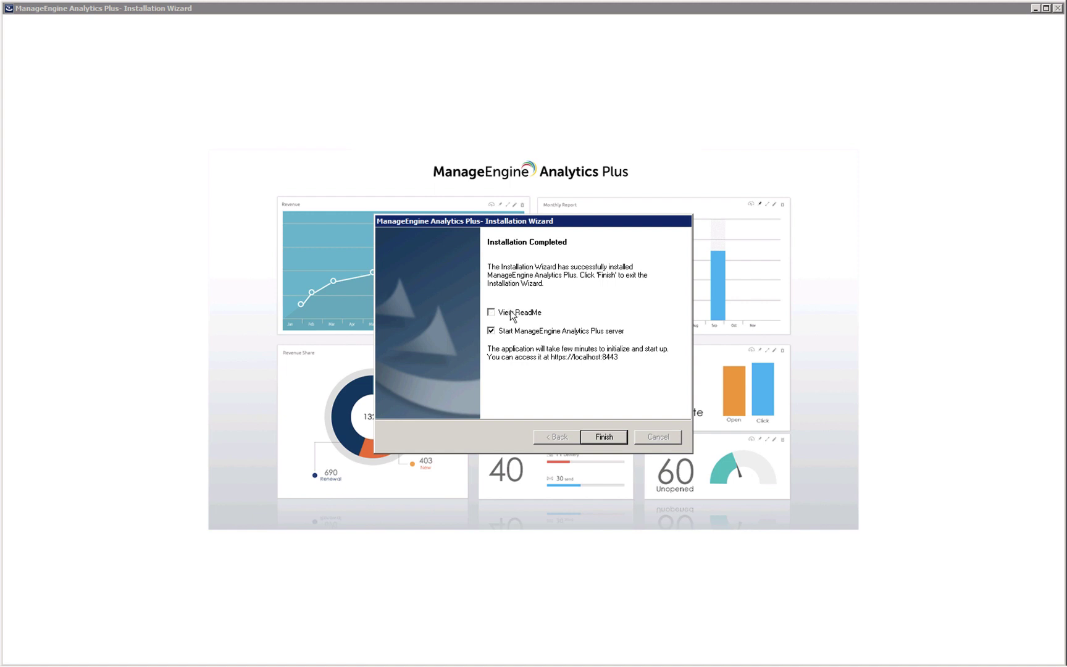
left_click(602, 436)
key("ctrl+t")
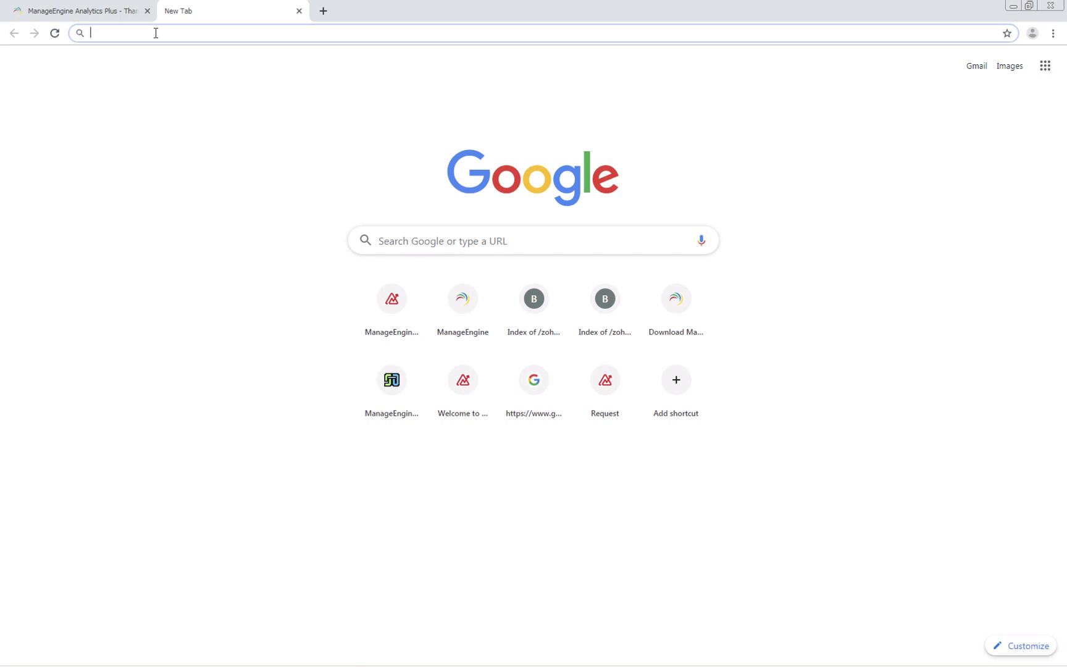
type("https:")
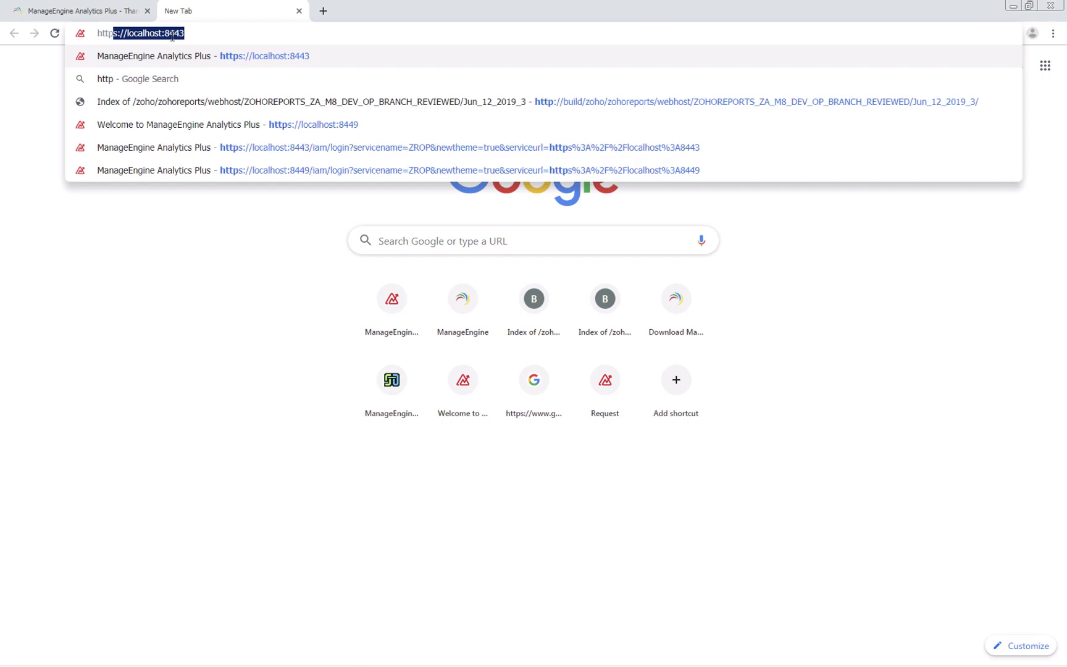
type("/")
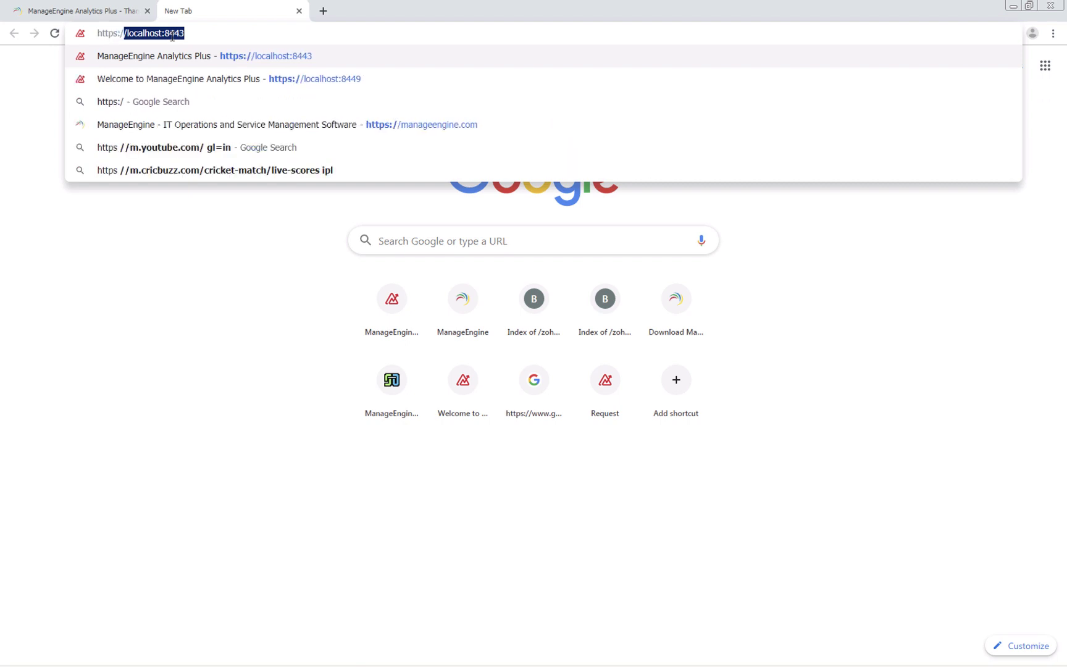
type("/localho")
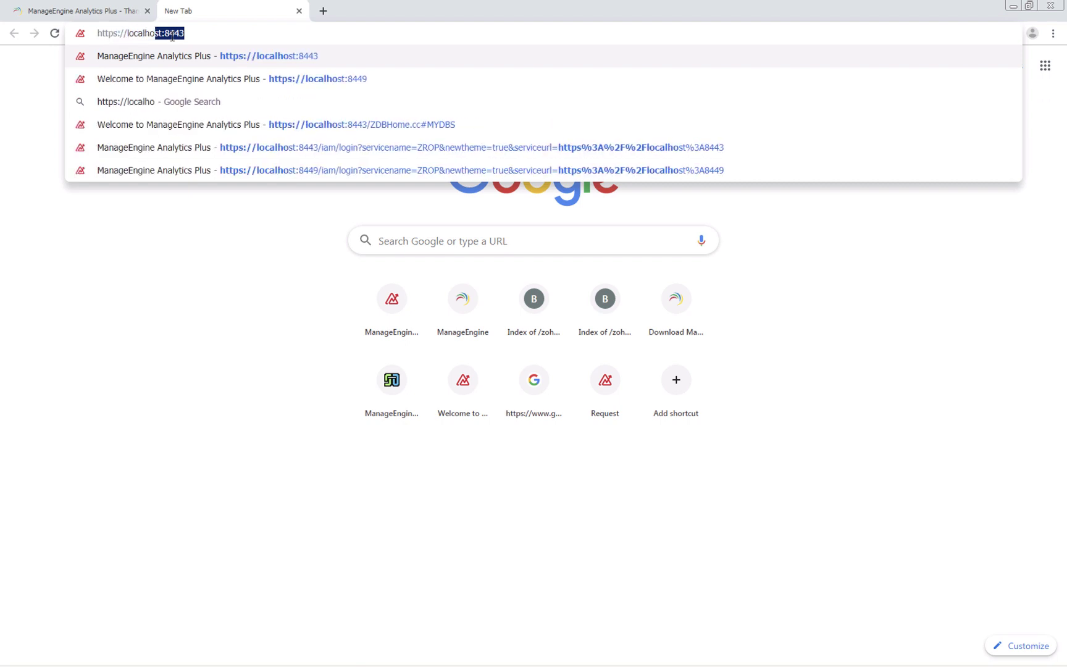
type("st:8443")
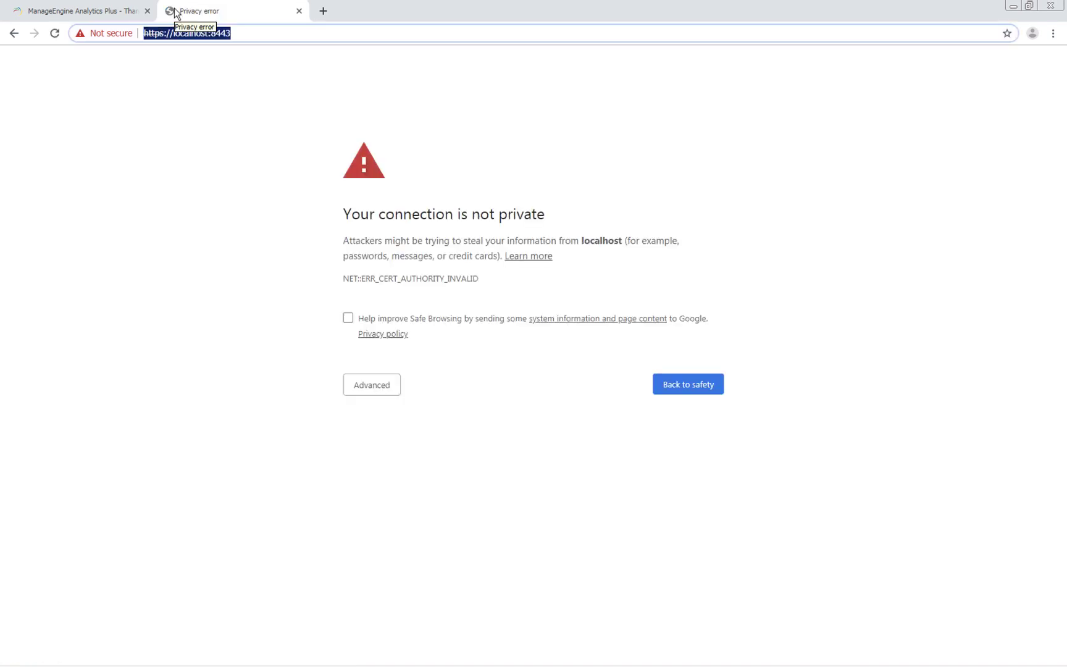
left_click(184, 255)
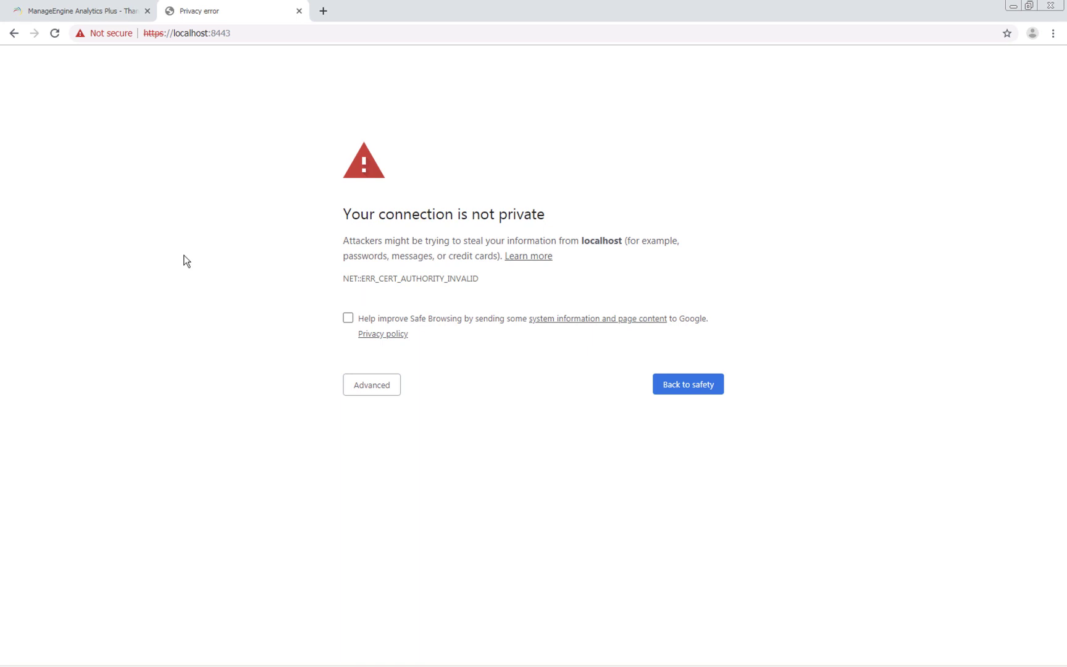
left_click(369, 392)
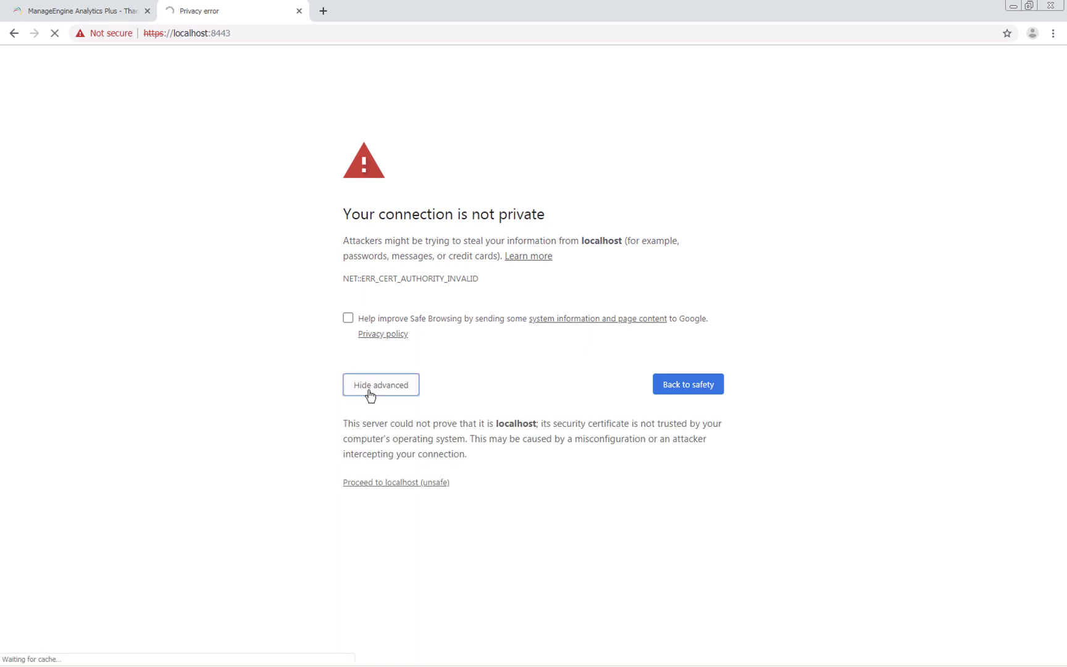
left_click(395, 488)
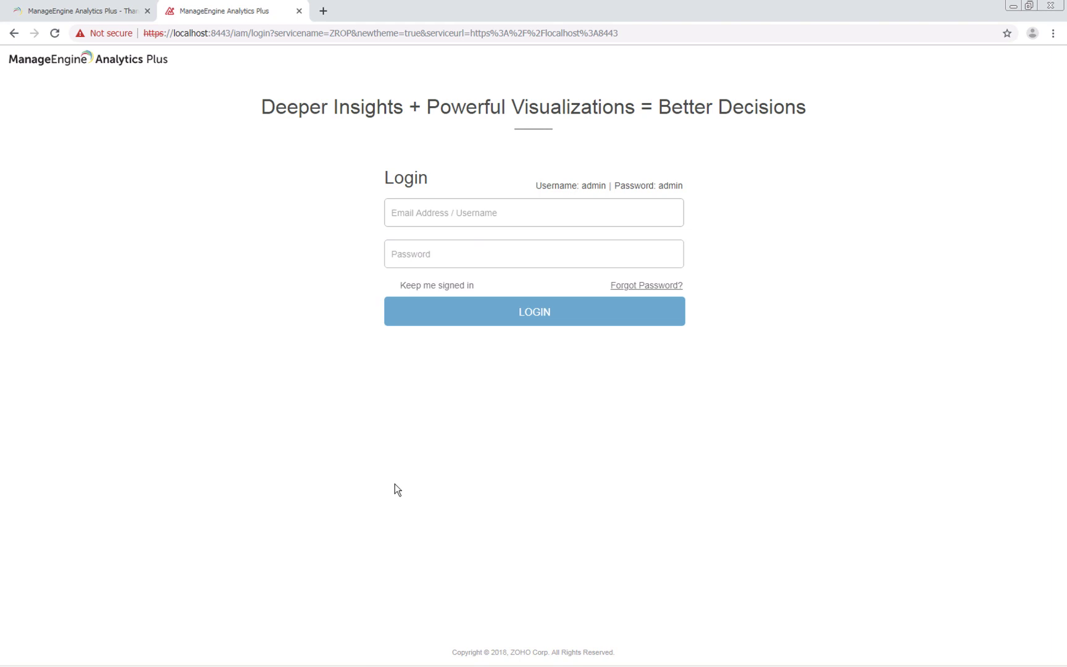
Log in with the default admin credentials and enter the administrator's e-mail in Admin Configuration.
left_click(423, 214)
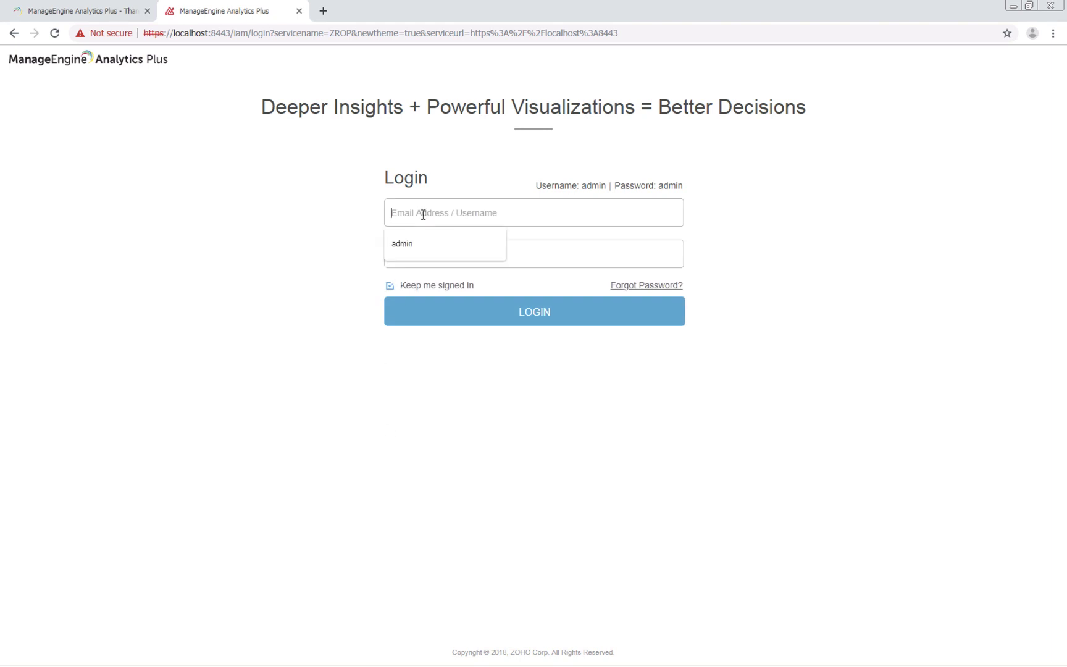
type("admin")
key("Tab")
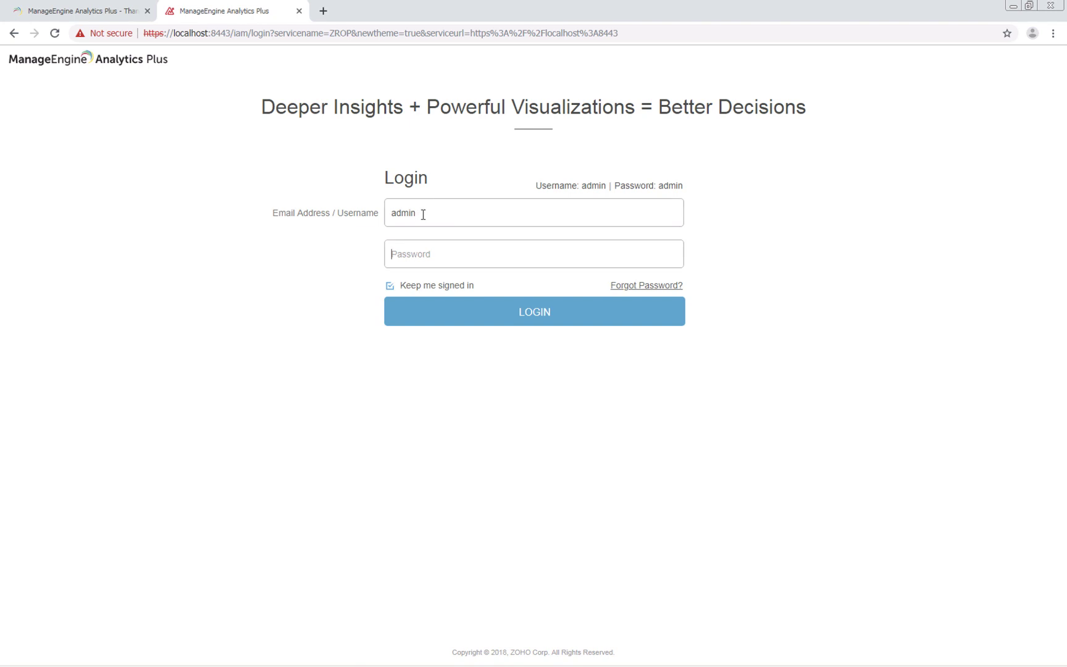
type("admin")
left_click(467, 308)
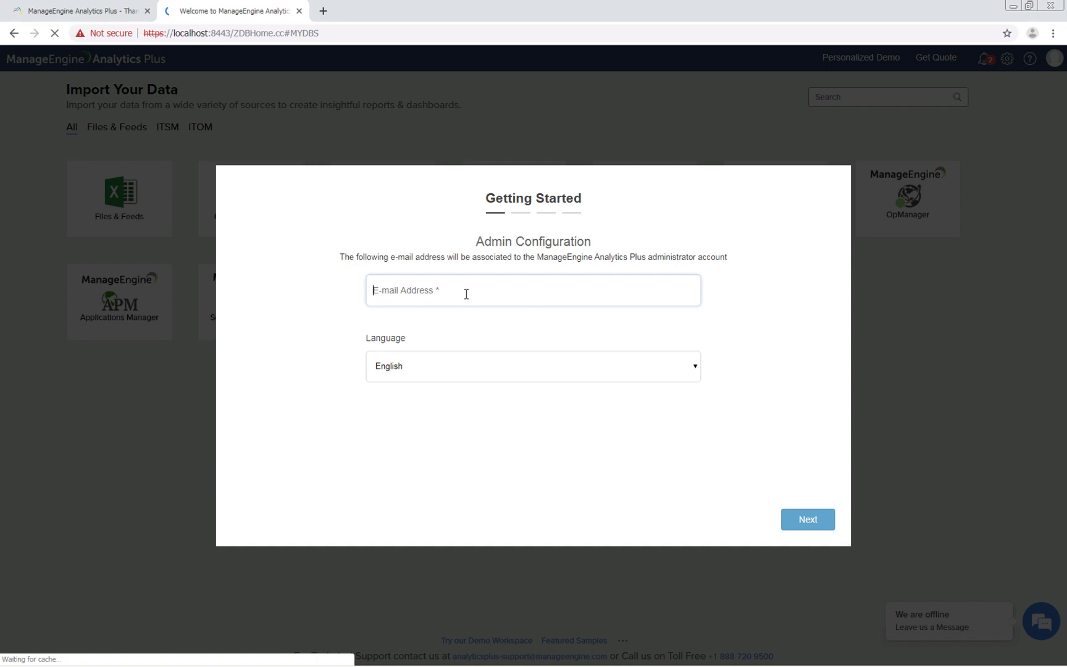
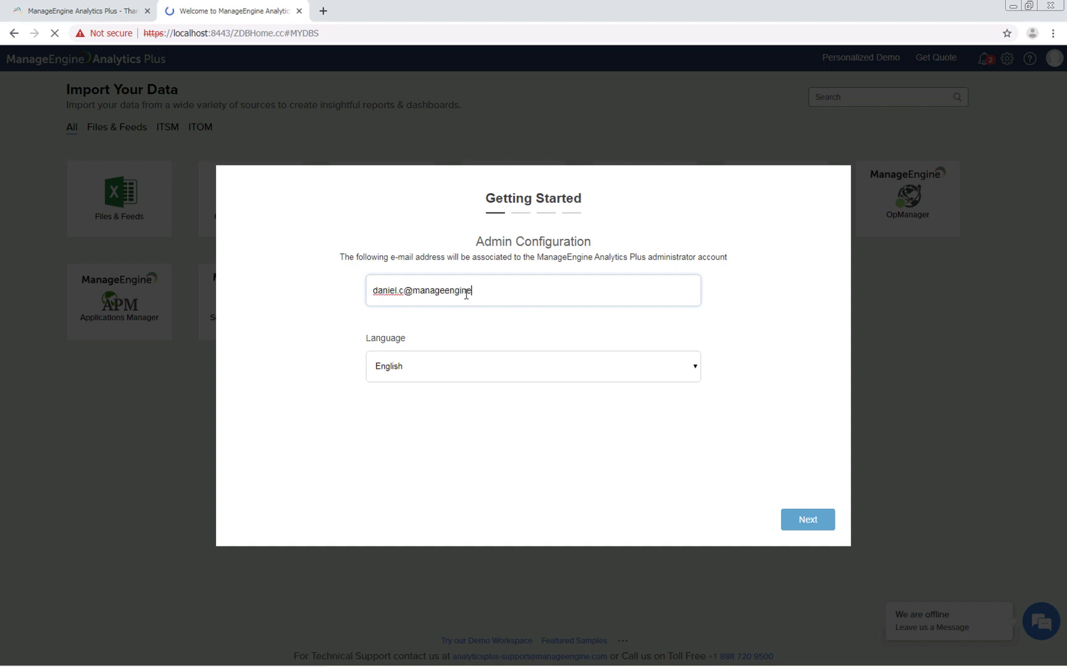
left_click(796, 526)
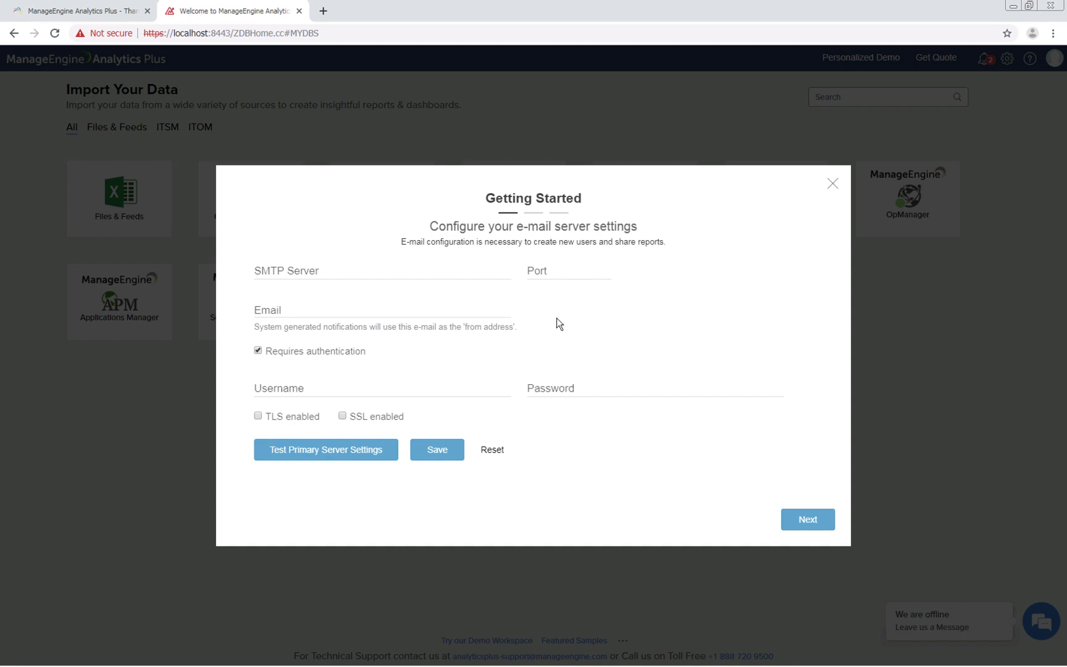
Enter SMTP server 'SMTP', port 25, and the sender's e-mail address.
left_click(416, 267)
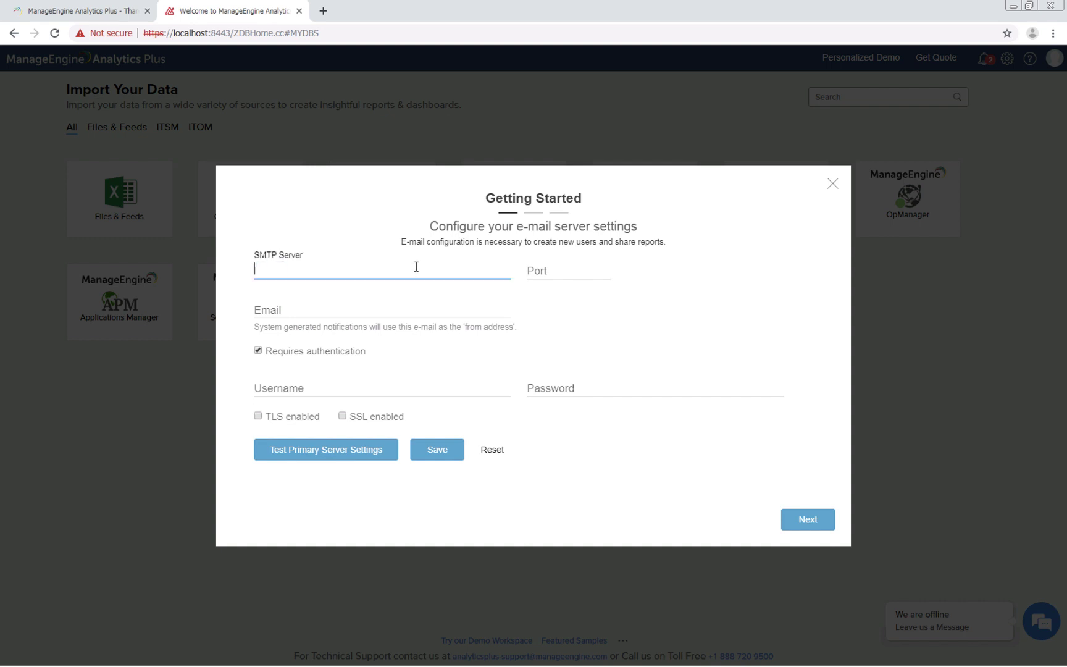
type("SMTP")
key("Tab")
type("25")
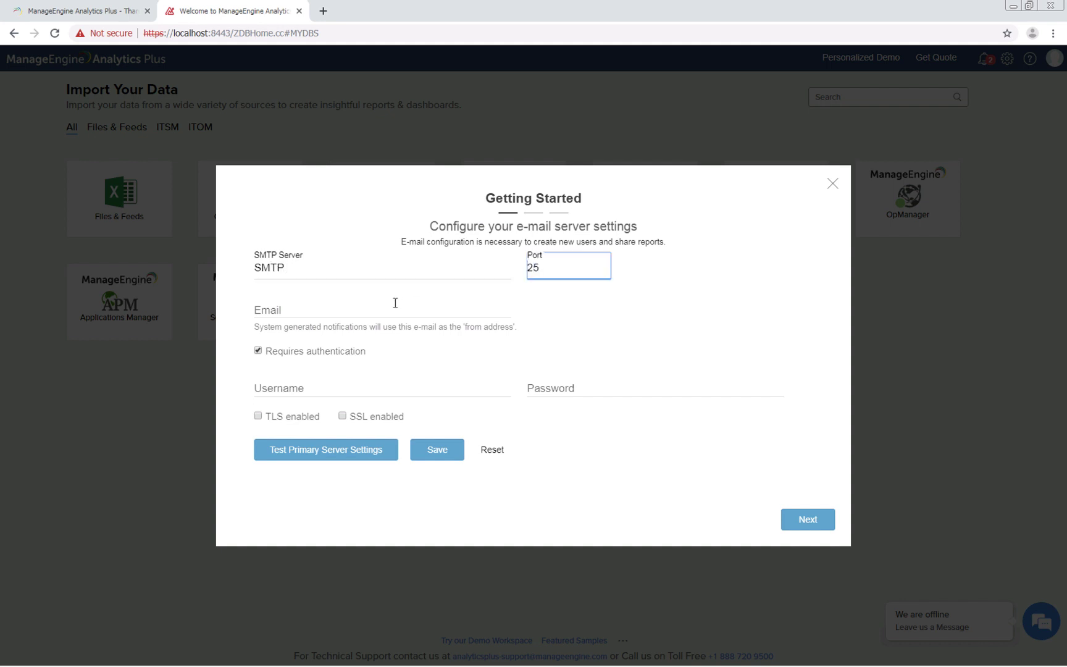
left_click(385, 312)
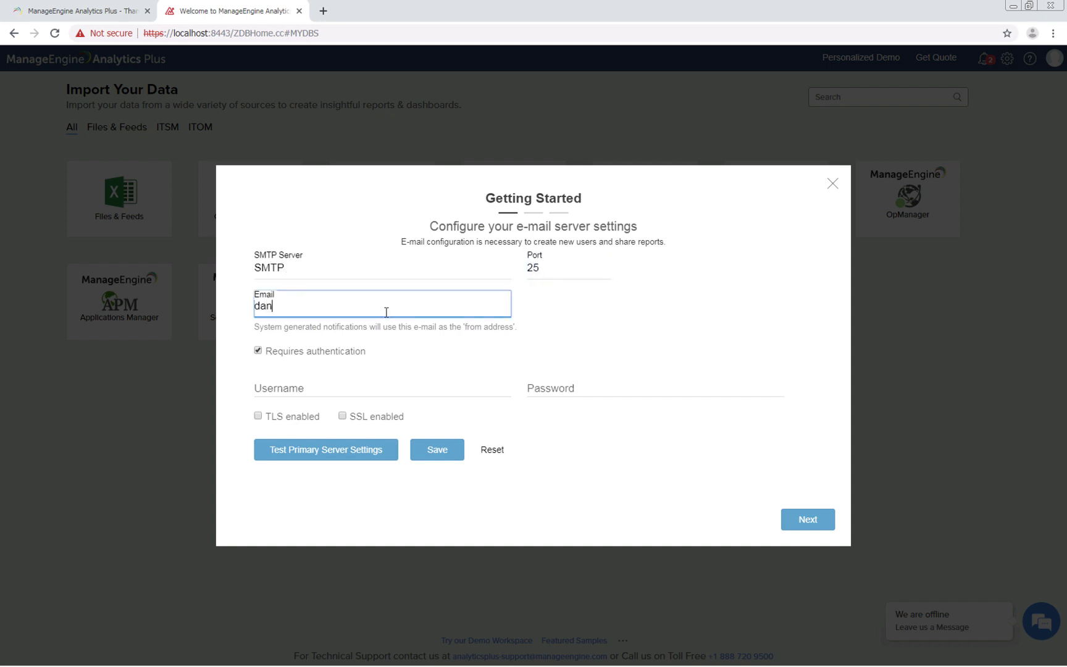
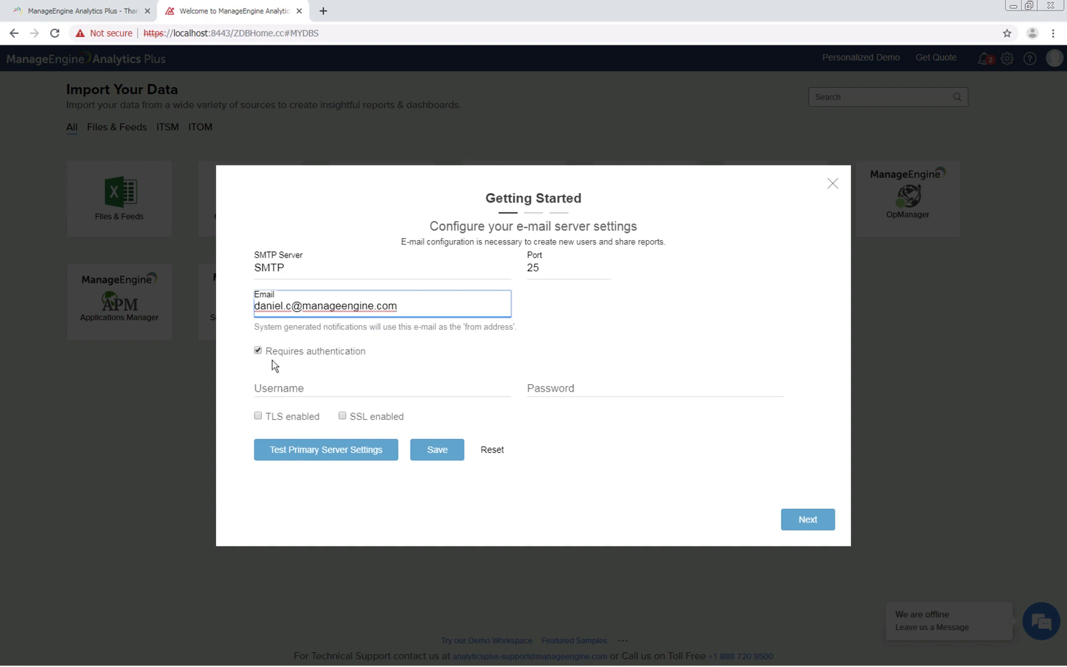
Add the mail server username and password, save the settings, and move to the next step.
left_click(279, 385)
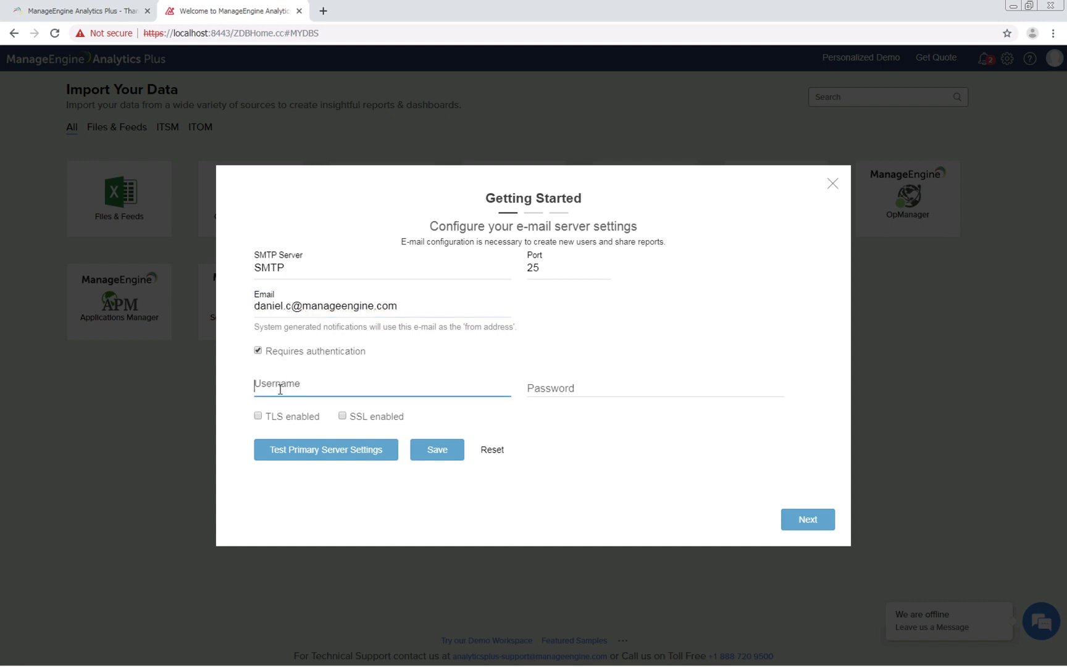
type("daniel-5485")
key("Tab")
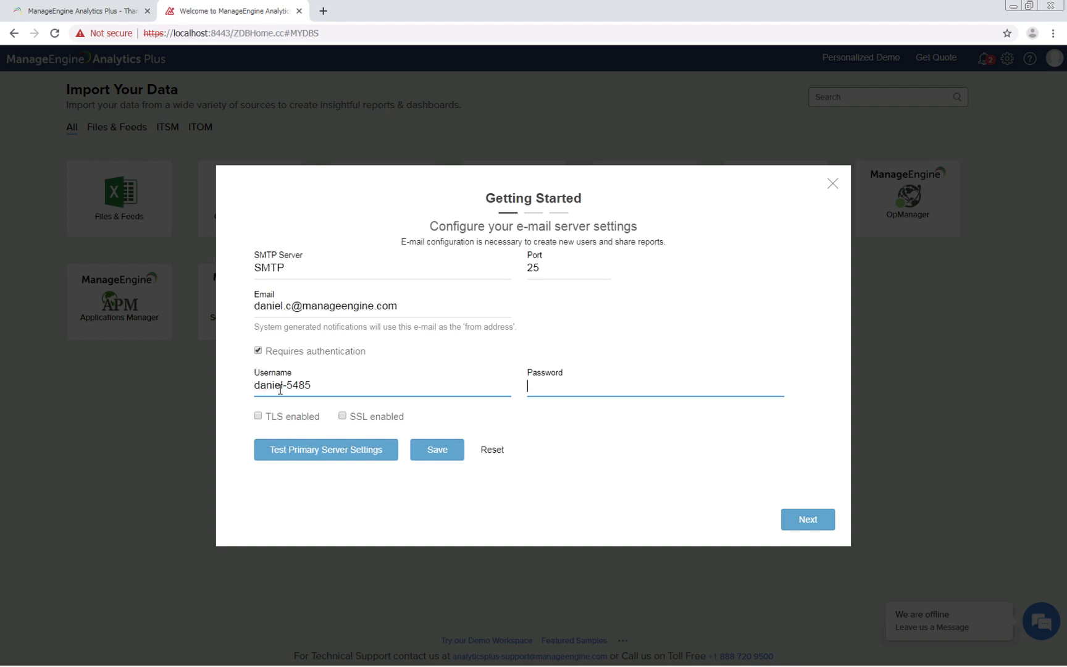
type("***********")
left_click(300, 478)
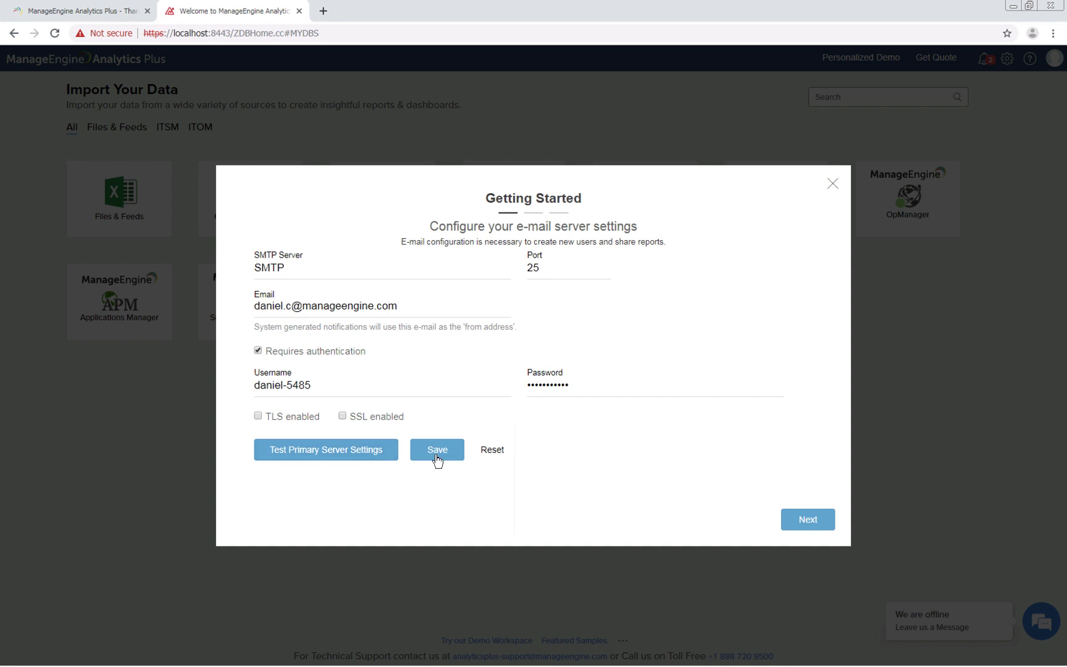
left_click(809, 521)
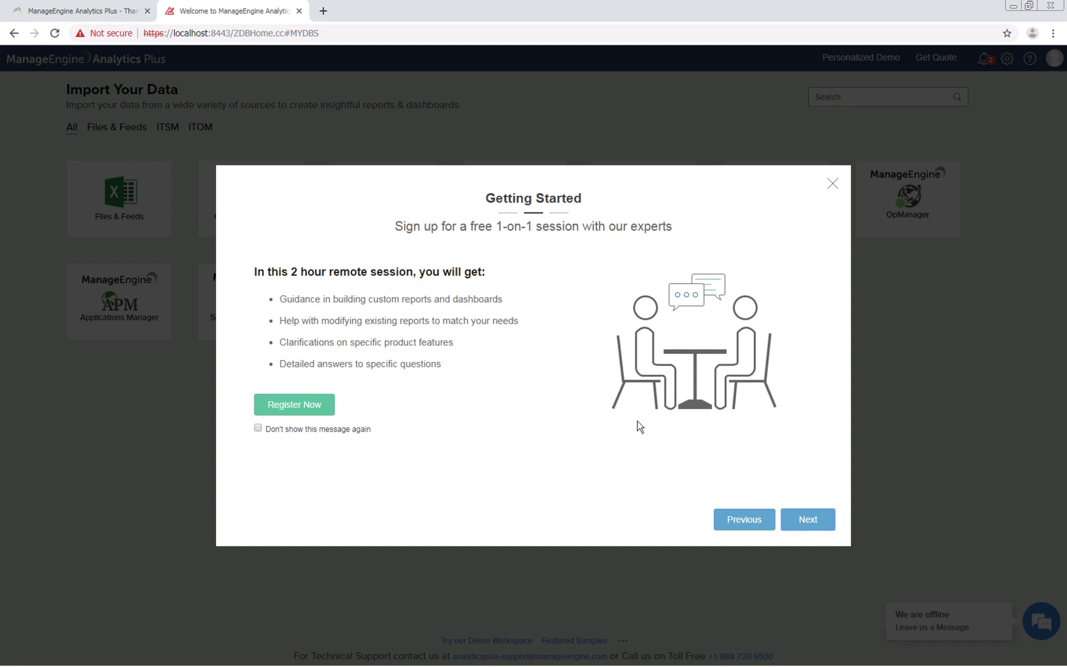
Go to the video tutorials step, reopen Getting Started from Help after closing it, and click Finish.
left_click(808, 520)
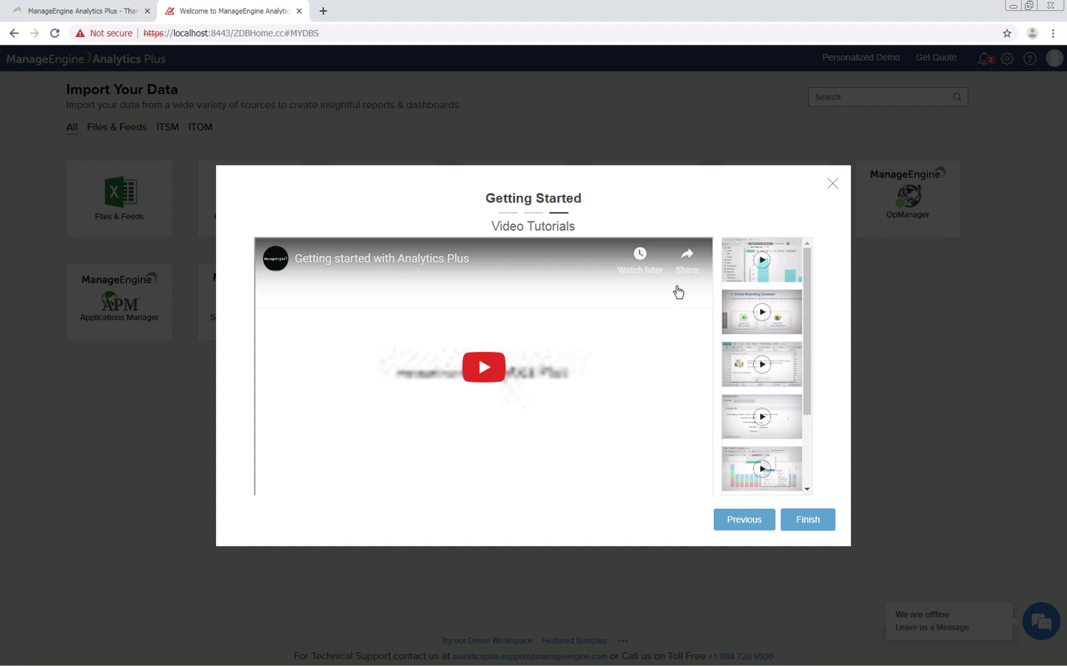
left_click(832, 184)
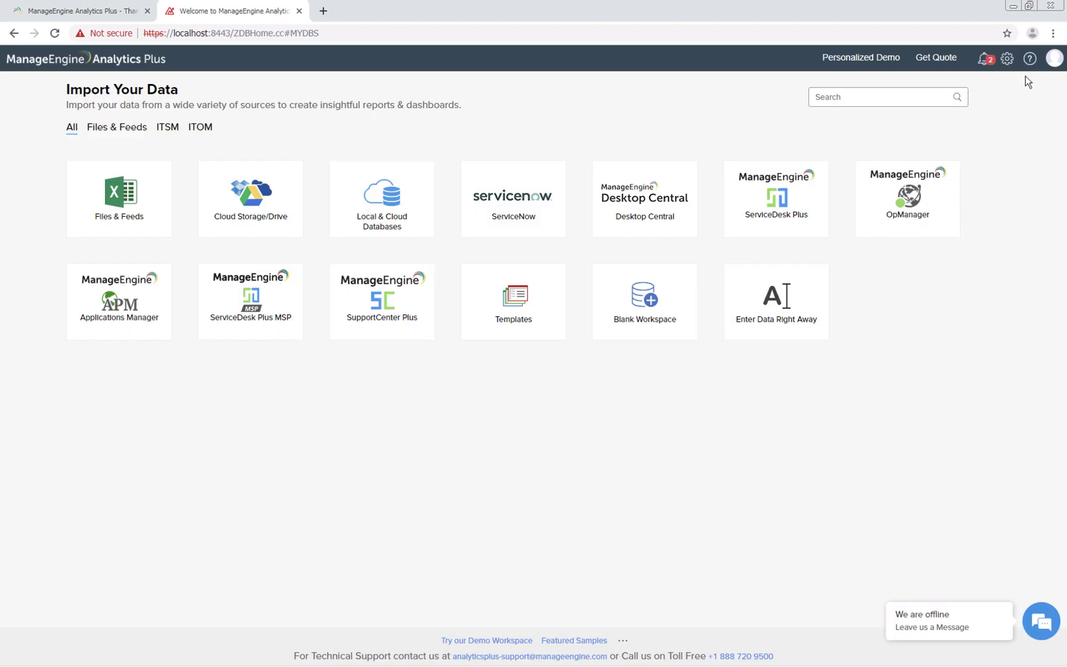
left_click(1030, 62)
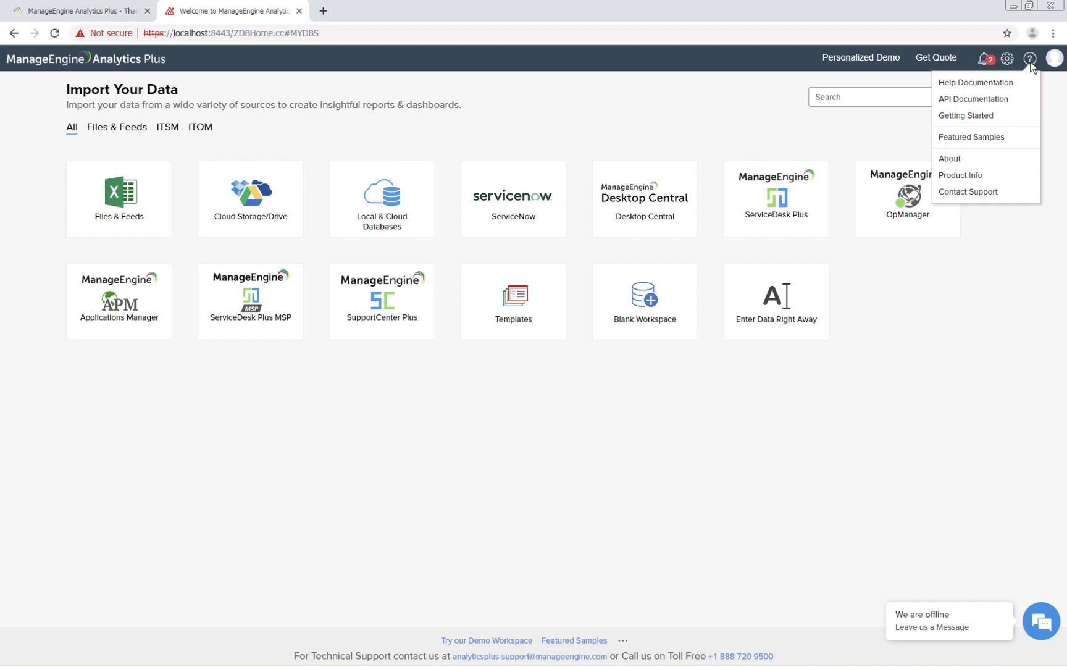
left_click(1017, 124)
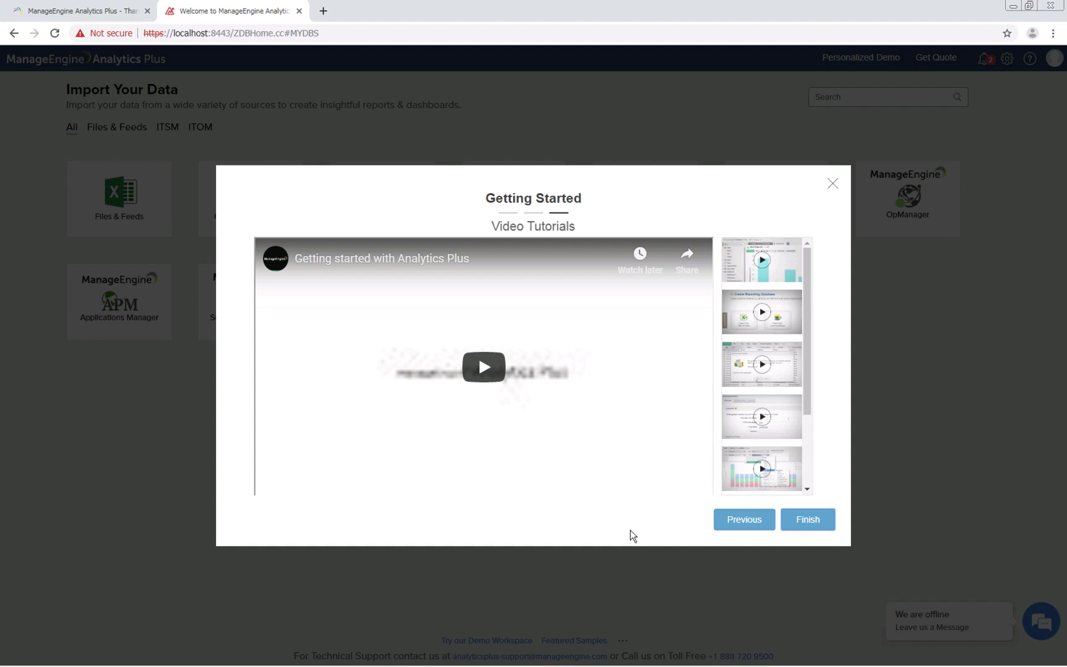
left_click(819, 520)
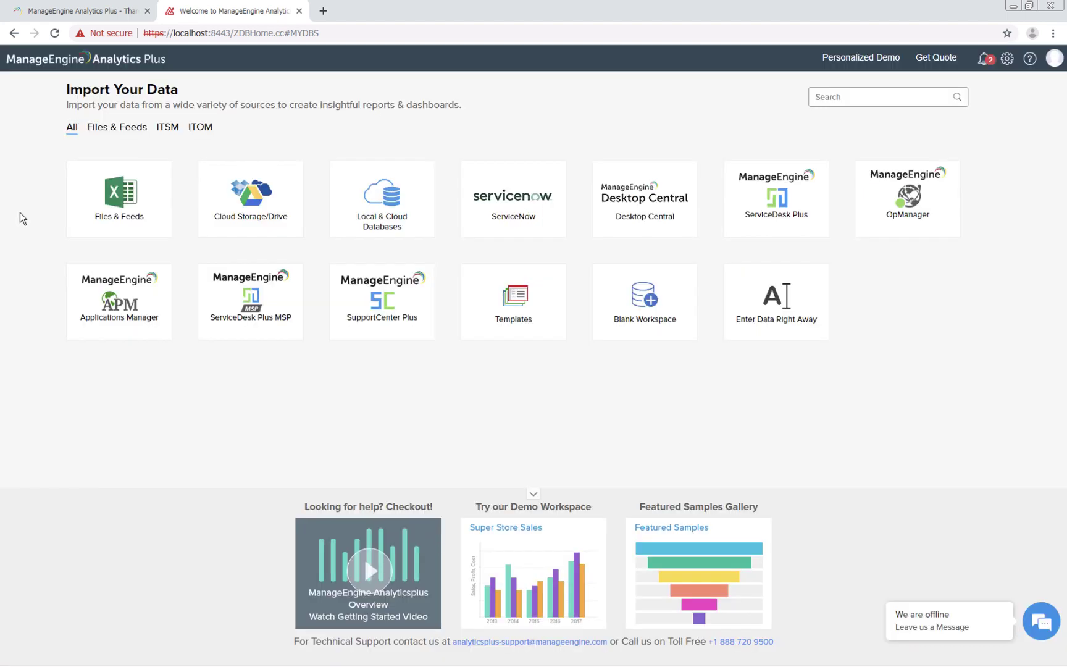